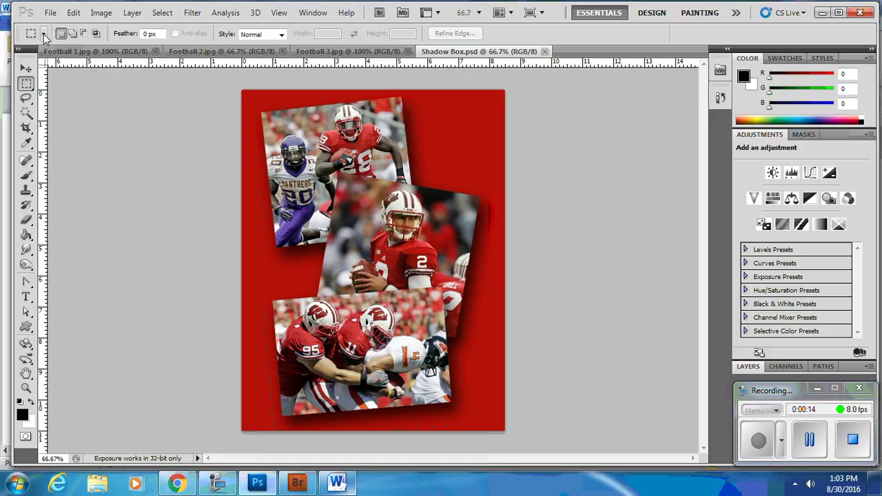
# Step: Reset all tools to their default settings and restore the Essentials workspace to its default layout
pyautogui.rightClick(43, 36)
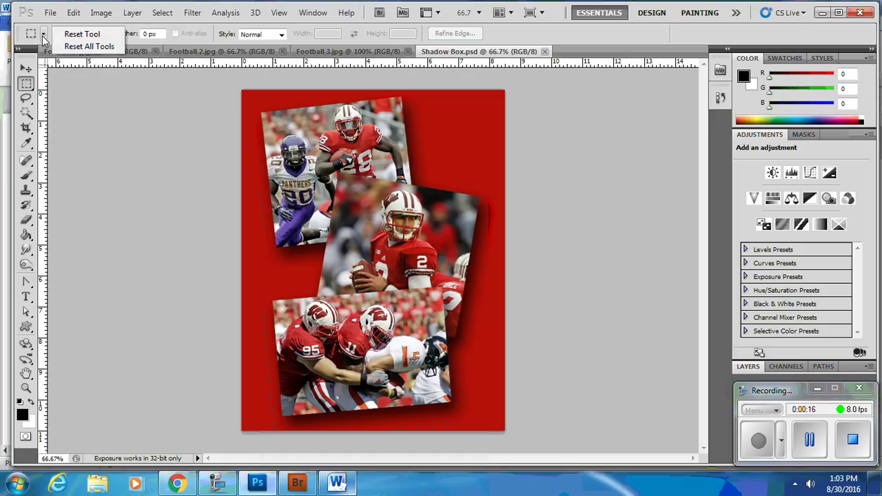
pyautogui.click(89, 46)
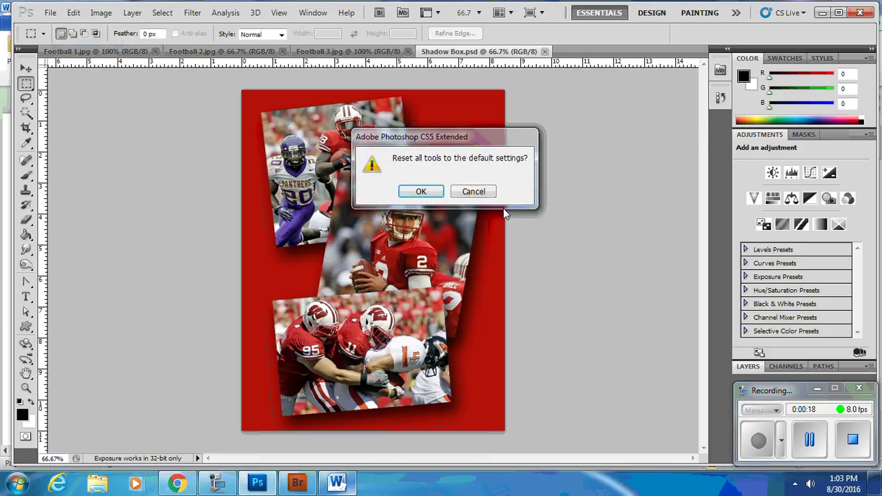
pyautogui.click(419, 191)
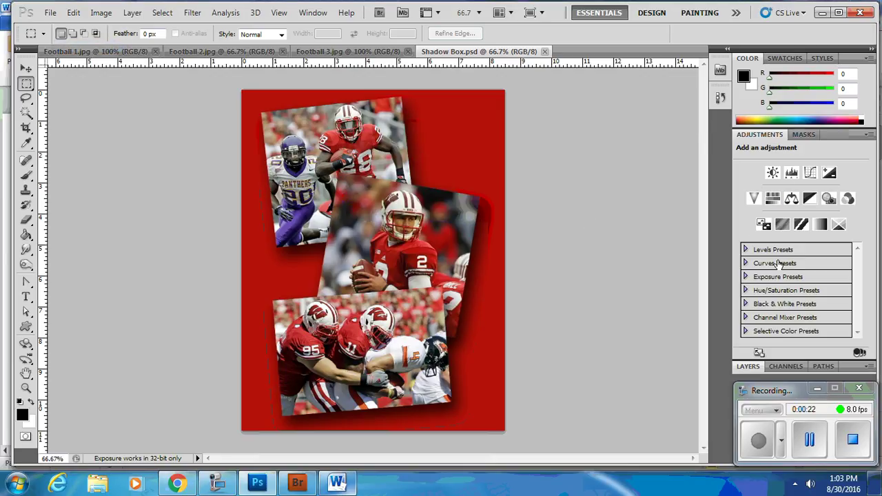
pyautogui.click(598, 14)
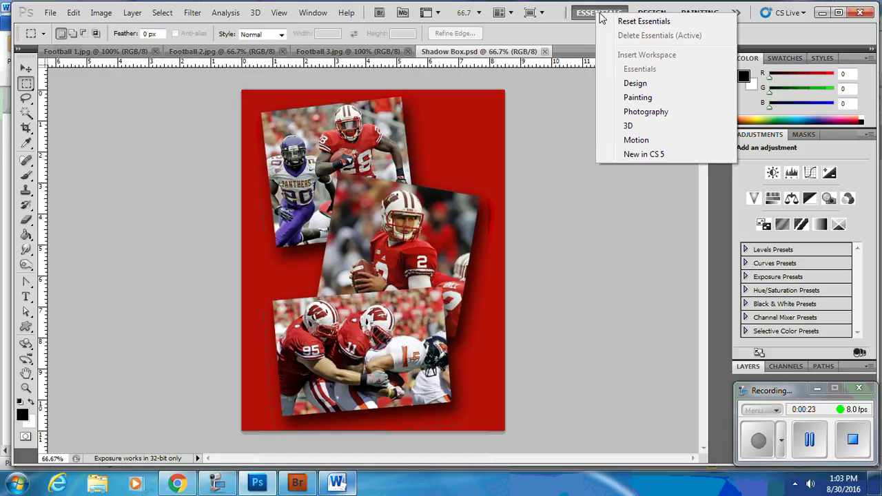
pyautogui.click(634, 22)
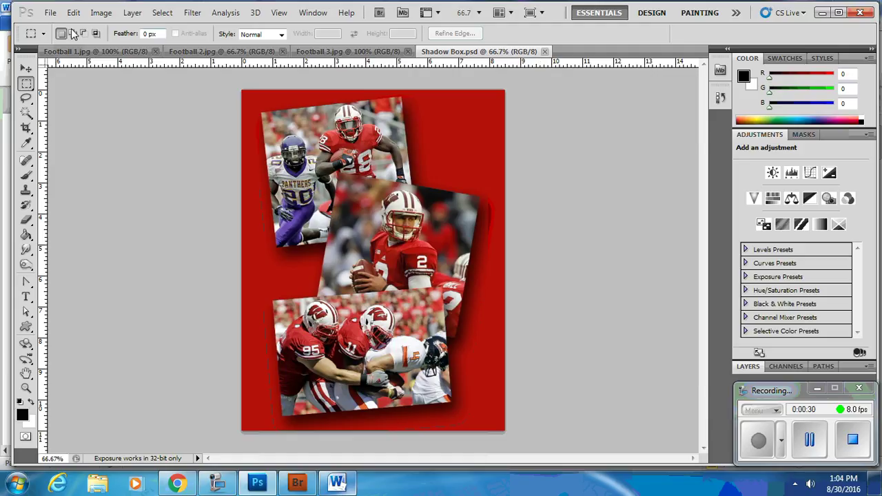
# Step: Create a new document named Shadow Box, 8.5 by 11 inches at 72 pixels/inch in RGB Color
pyautogui.click(50, 13)
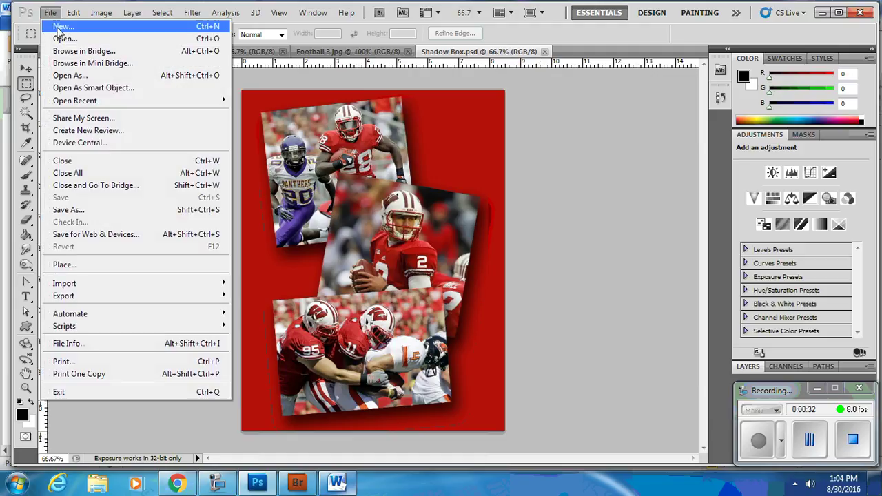
pyautogui.click(56, 36)
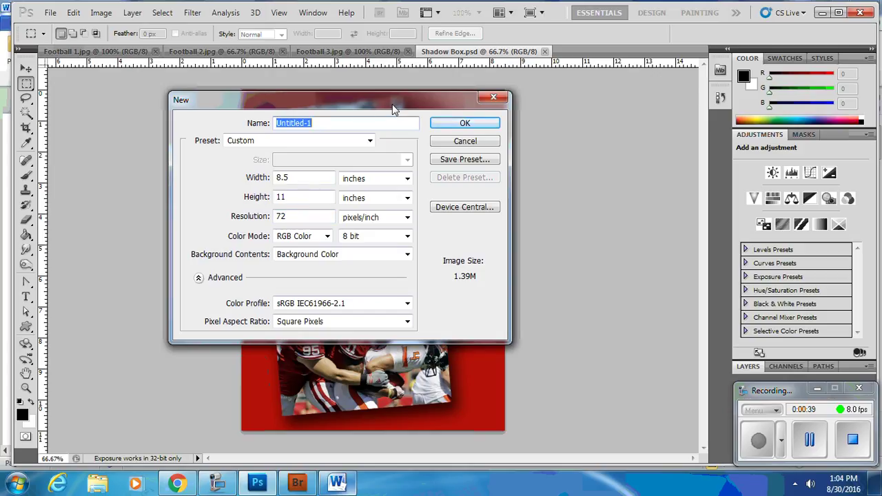
pyautogui.write('Shadow Box')
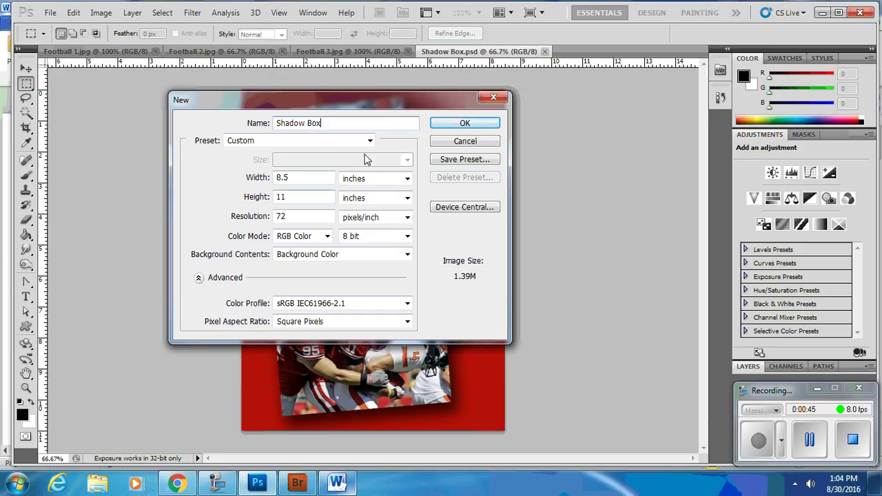
pyautogui.click(461, 124)
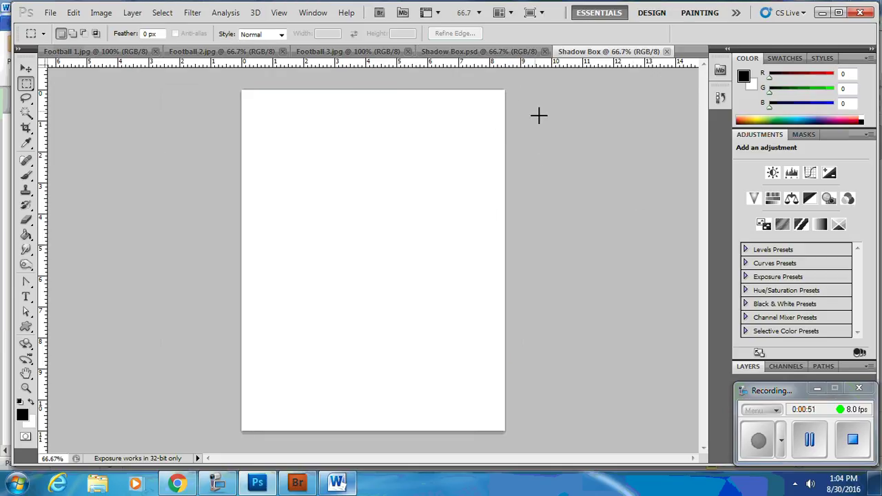
# Step: Copy the whole Football 1.jpg image into the new Shadow Box document and place it in the upper half of the page
pyautogui.click(86, 52)
pyautogui.click(207, 53)
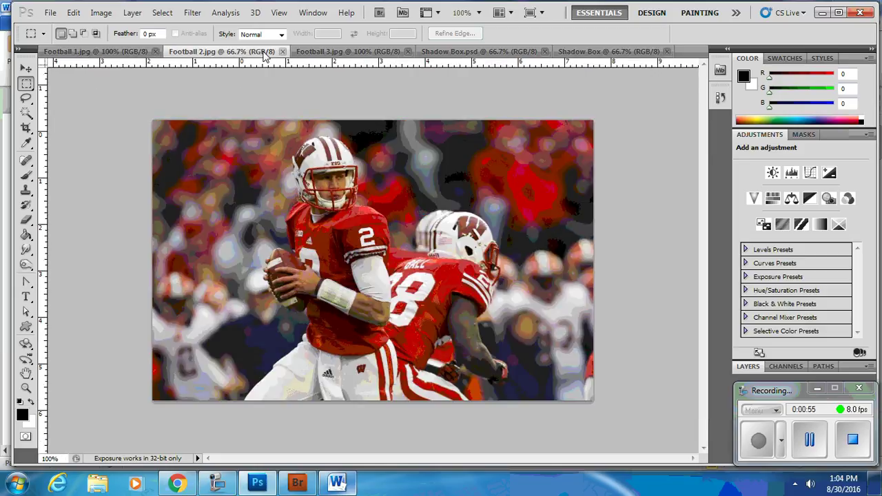
pyautogui.click(337, 52)
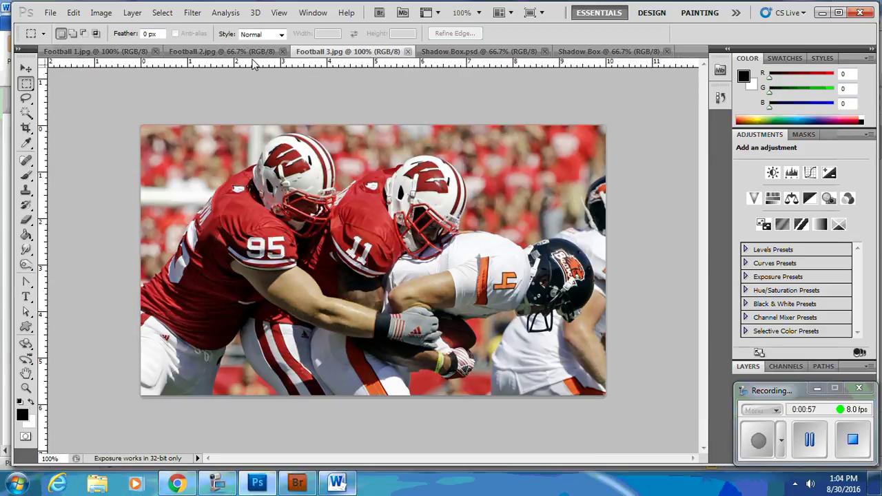
pyautogui.click(86, 52)
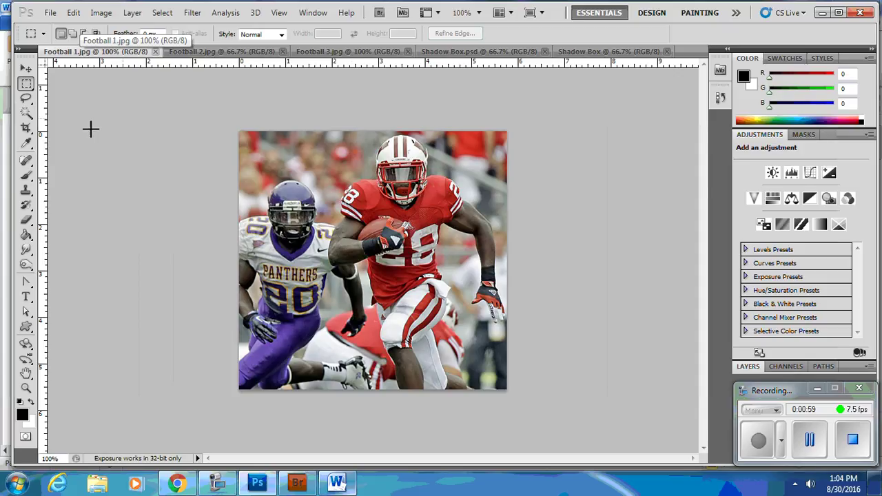
pyautogui.click(26, 70)
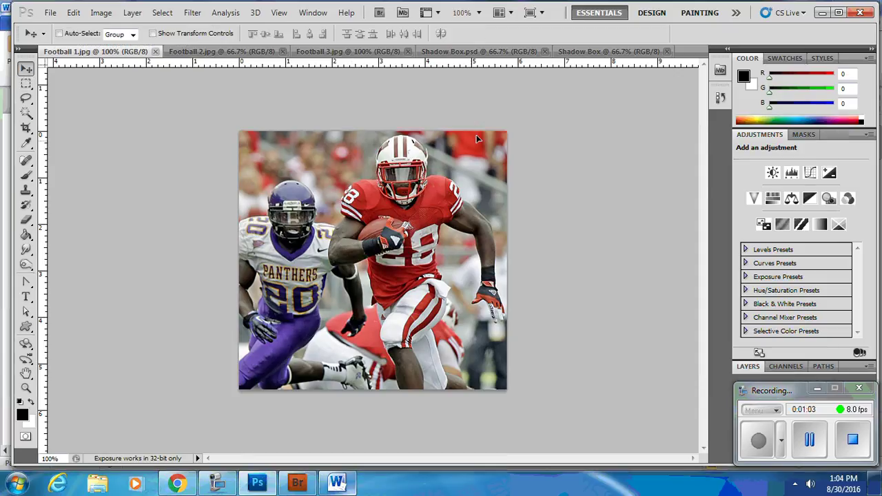
pyautogui.click(575, 52)
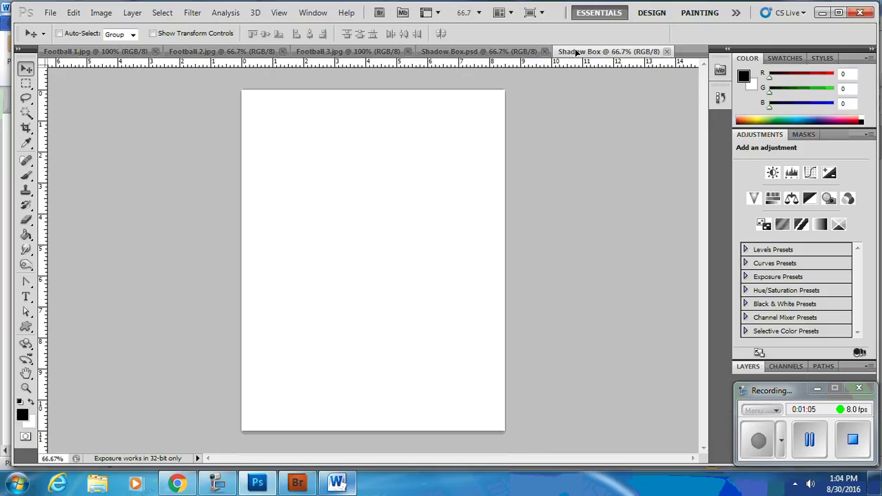
pyautogui.moveTo(575, 52); pyautogui.dragTo(317, 191)
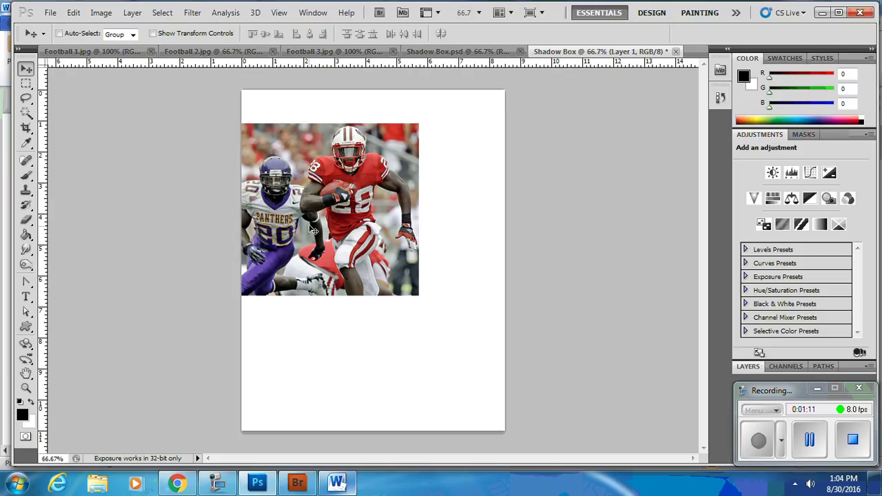
pyautogui.moveTo(332, 227); pyautogui.dragTo(365, 221)
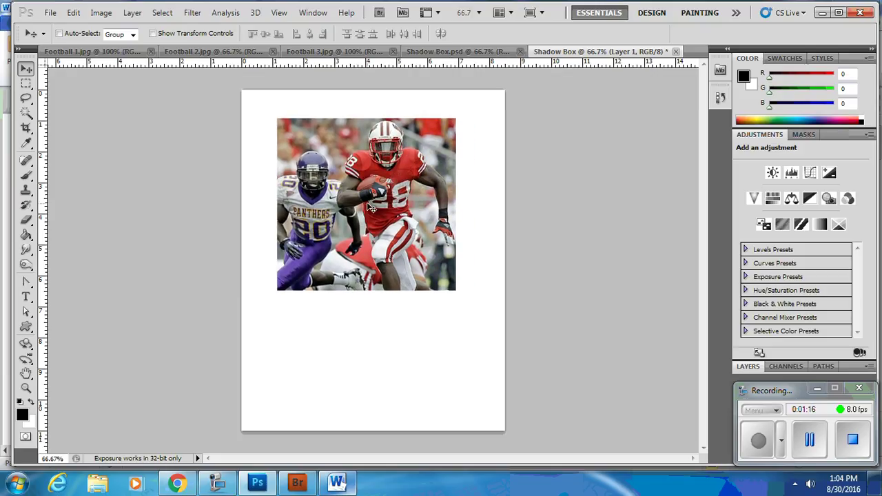
# Step: With Free Transform, scale the Football 1 photo proportionally to about 75% and move it up the page
pyautogui.click(74, 13)
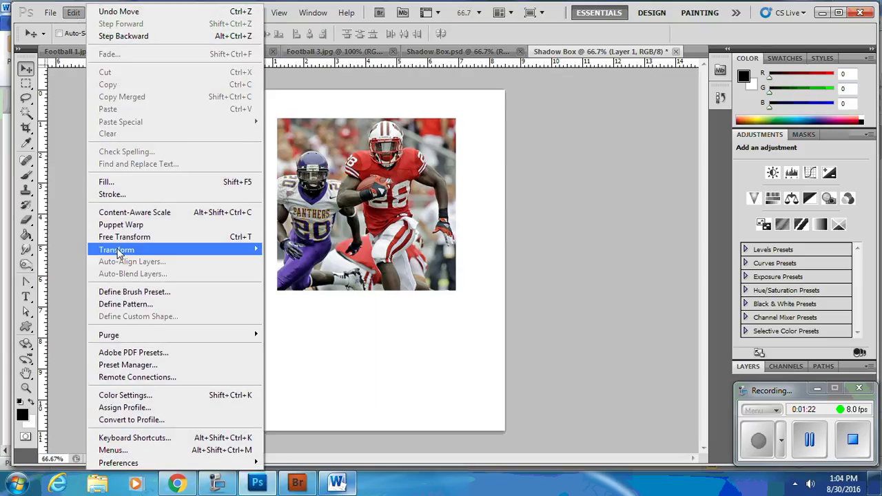
pyautogui.moveTo(186, 253)
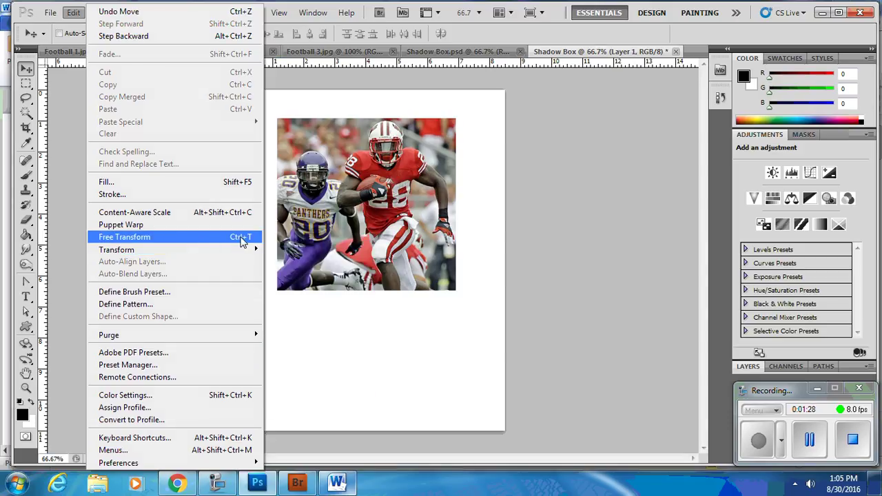
pyautogui.click(171, 240)
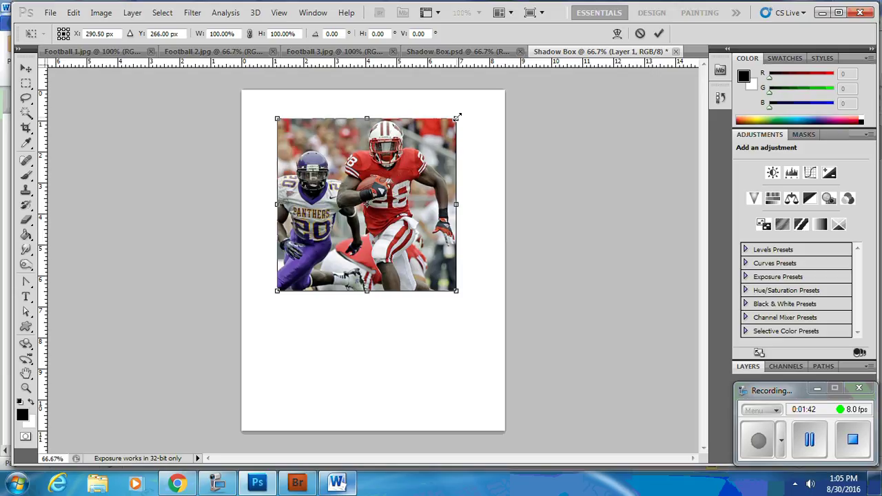
pyautogui.moveTo(458, 116); pyautogui.dragTo(413, 159)
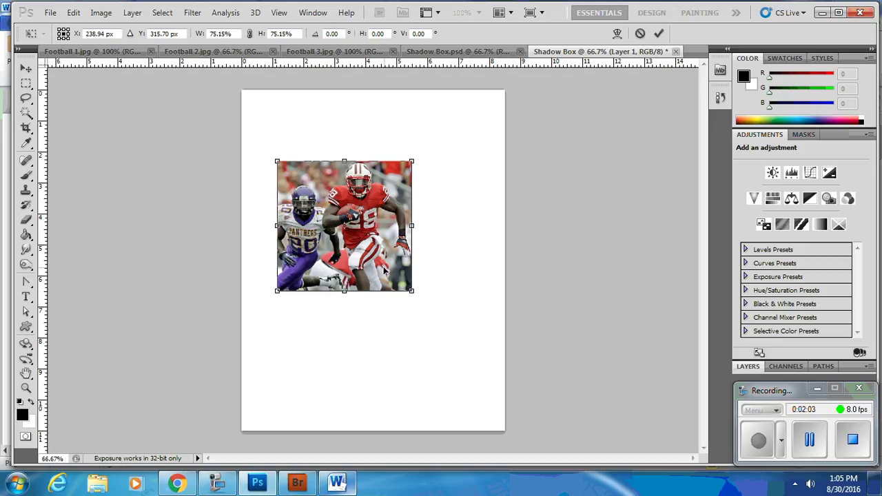
pyautogui.moveTo(383, 271); pyautogui.dragTo(398, 245)
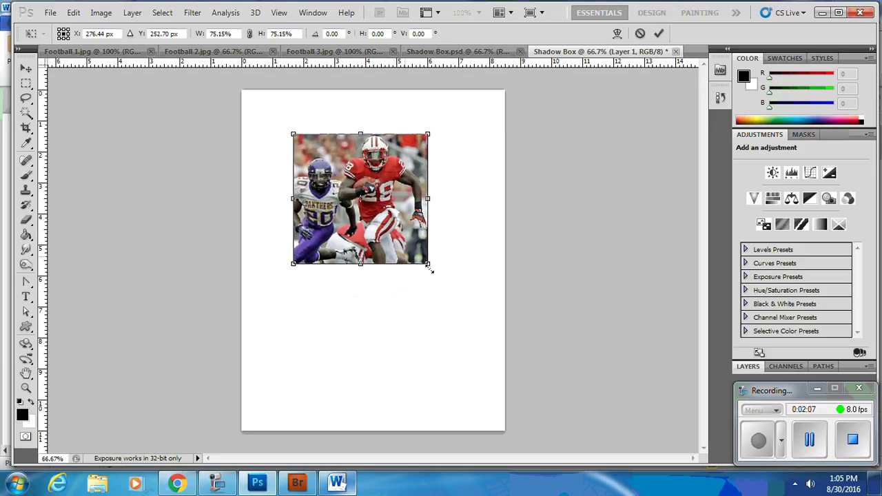
# Step: Rotate the photo about 14° counterclockwise, shift it toward the page's upper-left corner, and apply the transform
pyautogui.moveTo(435, 271); pyautogui.dragTo(453, 253)
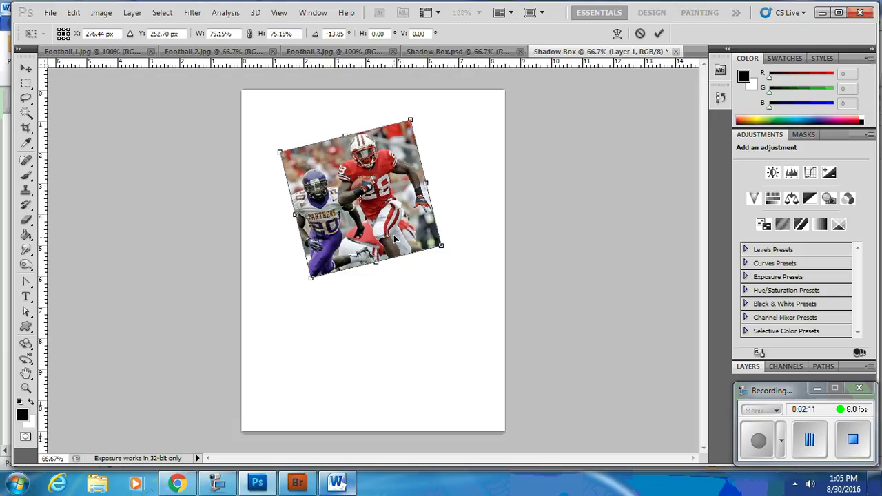
pyautogui.moveTo(405, 236); pyautogui.dragTo(389, 223)
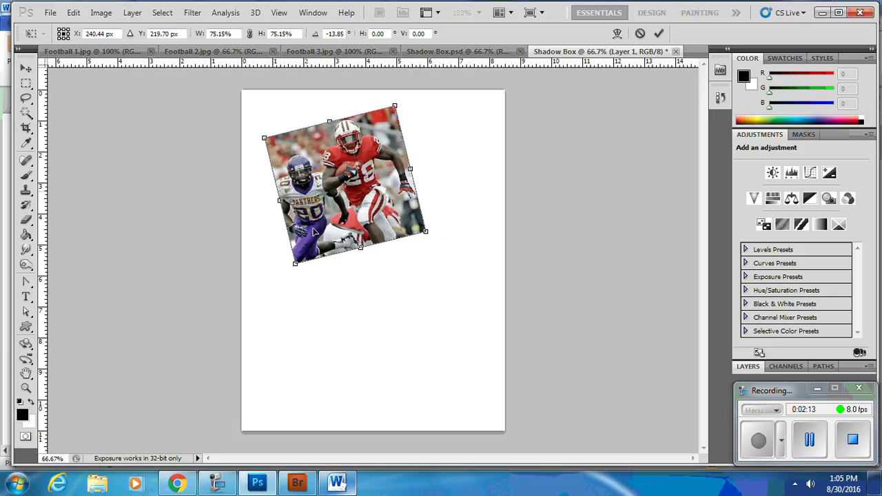
pyautogui.click(659, 34)
# Step: In Football 2.jpg, make a square rectangular-marquee selection about 5.8 inches wide around the quarterback's upper body and fine-tune its position
pyautogui.click(186, 51)
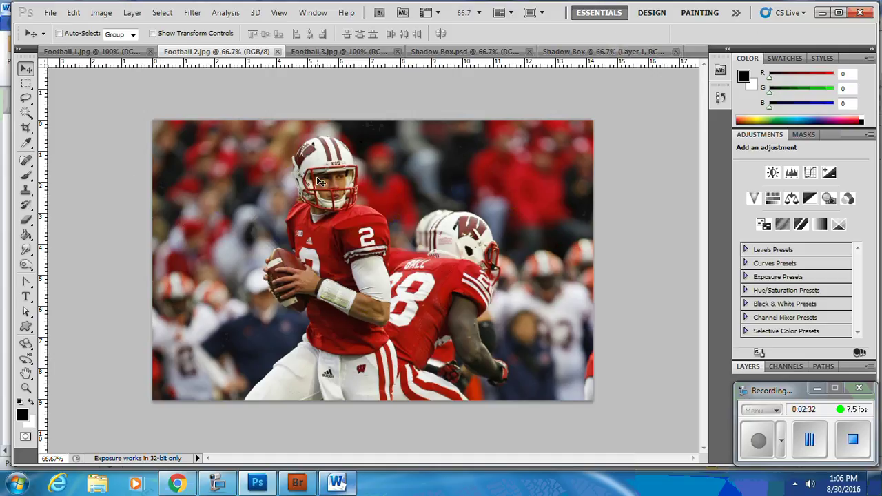
pyautogui.click(26, 84)
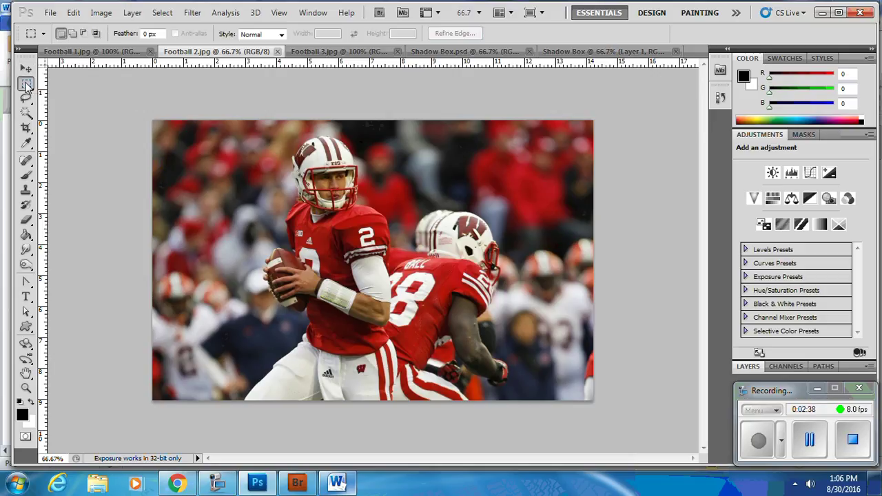
pyautogui.moveTo(26, 84); pyautogui.dragTo(86, 96)
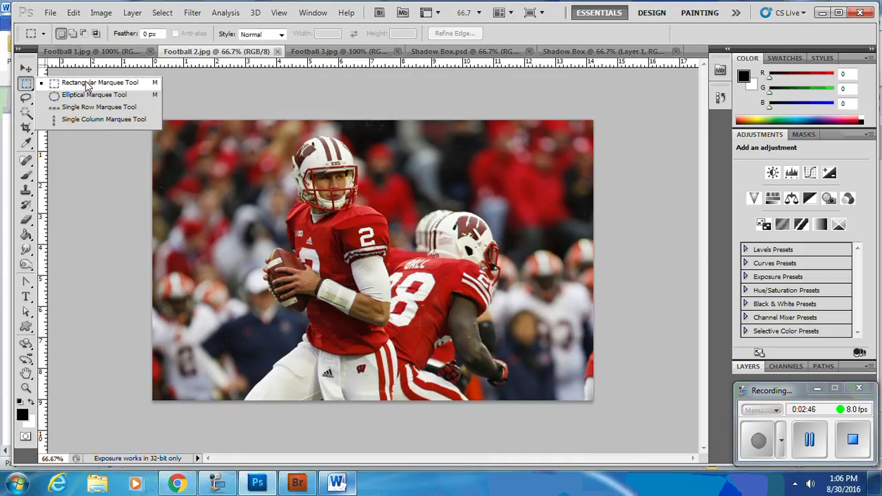
pyautogui.click(87, 85)
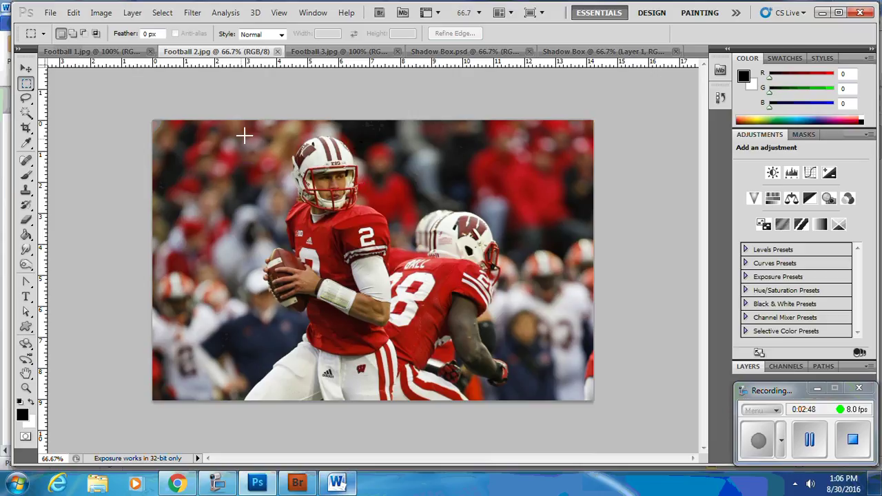
pyautogui.moveTo(233, 133); pyautogui.dragTo(453, 313)
pyautogui.moveTo(386, 315); pyautogui.dragTo(429, 327)
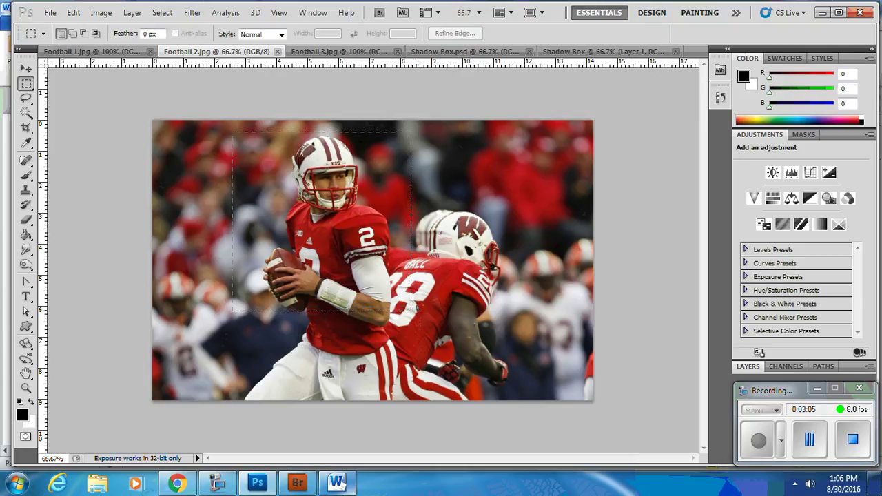
pyautogui.moveTo(413, 306); pyautogui.dragTo(417, 311)
pyautogui.moveTo(418, 312); pyautogui.dragTo(418, 311)
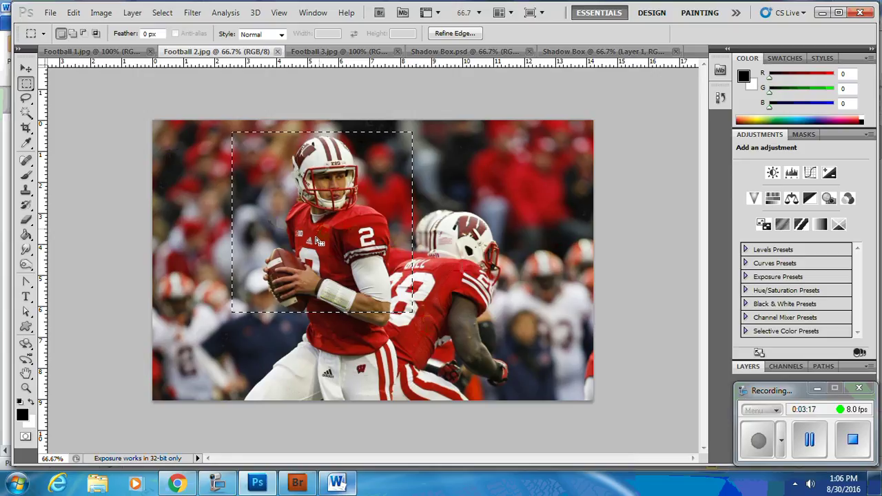
pyautogui.moveTo(317, 239)
pyautogui.mouseDown()
pyautogui.moveTo(328, 246)
pyautogui.moveTo(349, 232)
pyautogui.moveTo(305, 242)
pyautogui.moveTo(319, 257)
pyautogui.moveTo(286, 228)
pyautogui.moveTo(295, 215)
pyautogui.moveTo(311, 237)
pyautogui.moveTo(309, 246)
pyautogui.moveTo(308, 236)
pyautogui.moveTo(295, 246)
pyautogui.moveTo(338, 238)
pyautogui.moveTo(322, 233)
pyautogui.mouseUp()
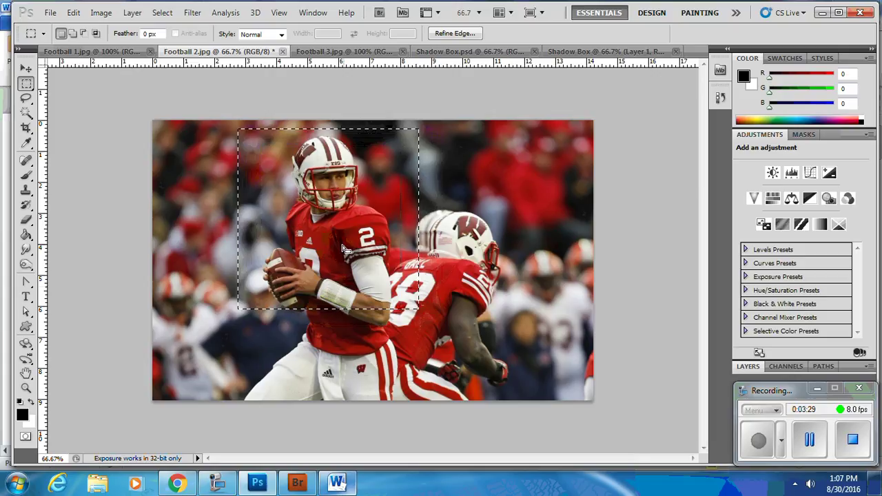
pyautogui.moveTo(343, 249); pyautogui.dragTo(342, 256)
pyautogui.moveTo(335, 245); pyautogui.dragTo(341, 249)
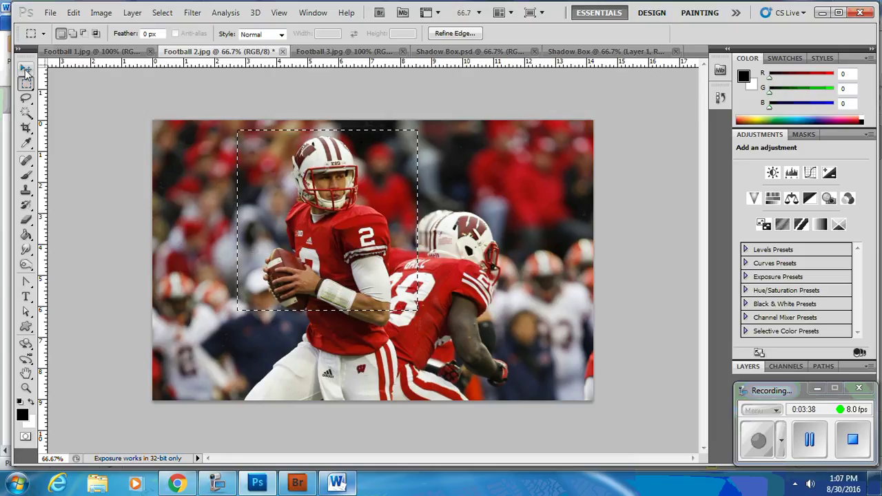
# Step: Copy the selected quarterback area into the new Shadow Box document and place it overlapping the lower part of the first photo
pyautogui.press('v')
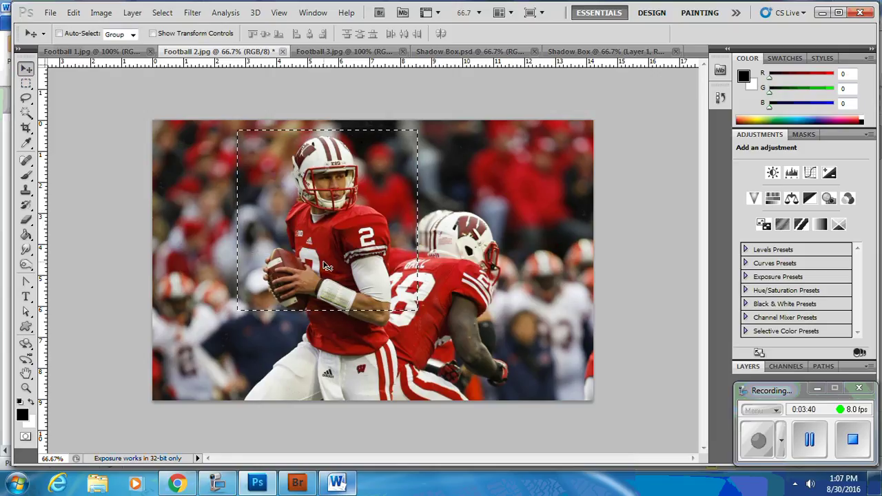
pyautogui.moveTo(327, 265); pyautogui.dragTo(374, 266)
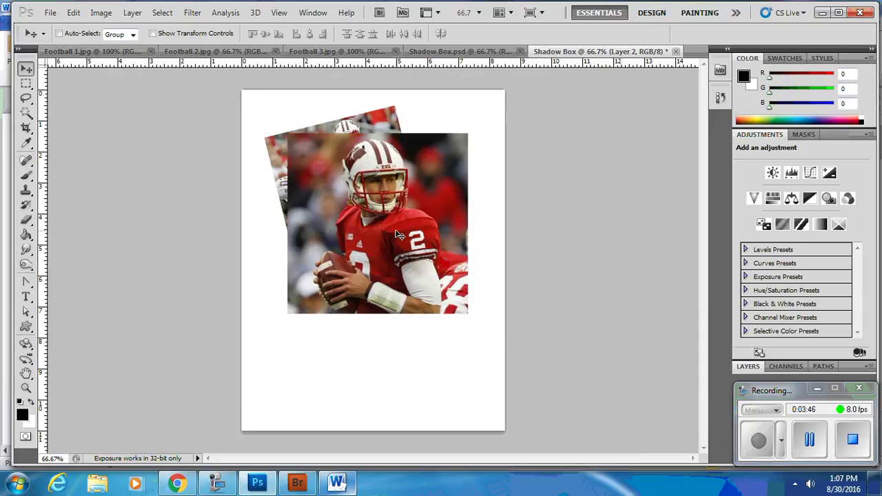
pyautogui.moveTo(399, 237); pyautogui.dragTo(411, 260)
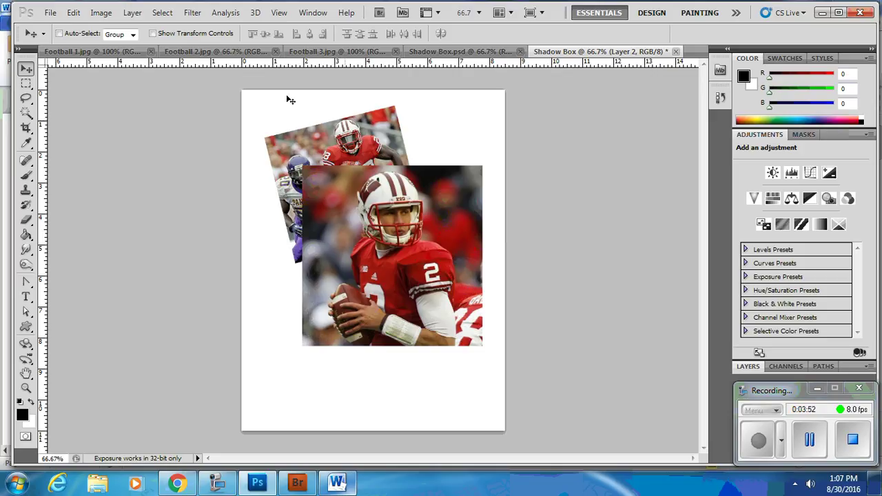
# Step: With Free Transform, rotate the quarterback photo about 19° clockwise, scale it proportionally to about 79%, and nudge it slightly up the page
pyautogui.click(73, 14)
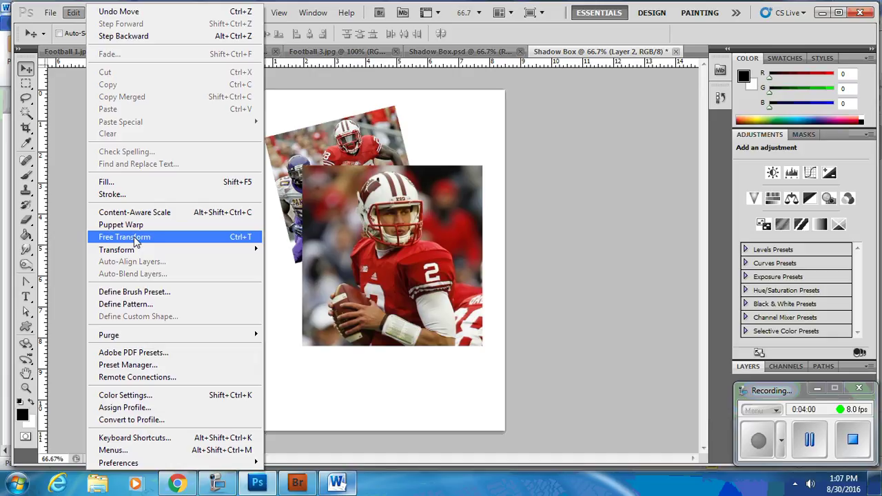
pyautogui.click(603, 100)
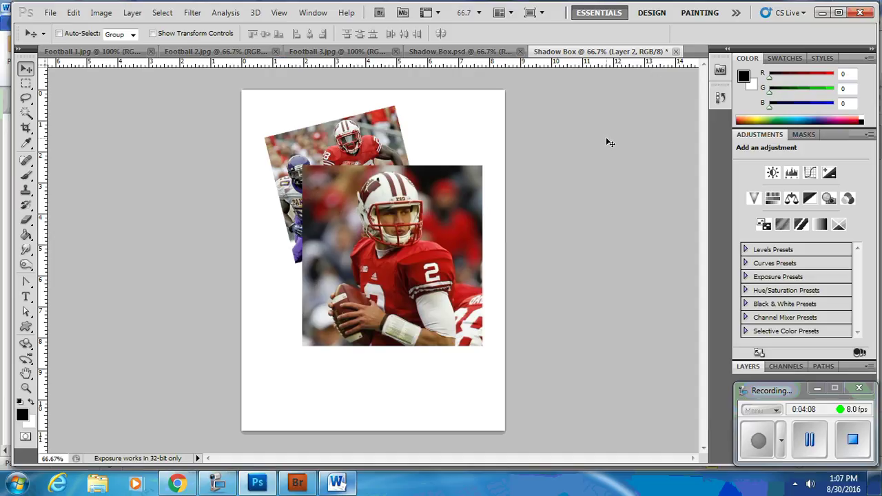
pyautogui.hotkey('ctrl', 't')
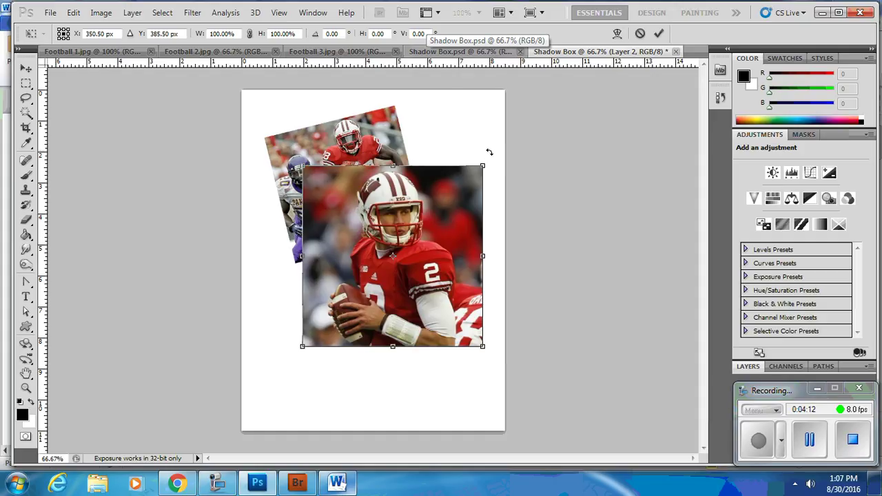
pyautogui.moveTo(490, 152); pyautogui.dragTo(514, 195)
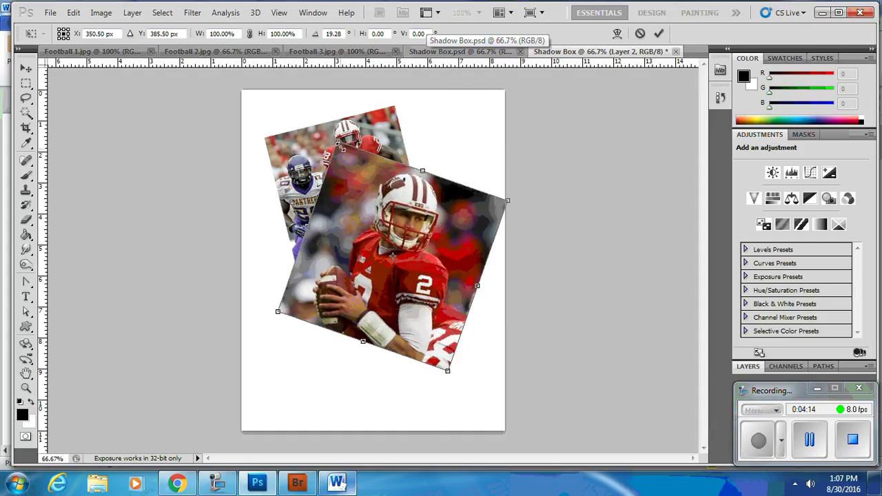
pyautogui.moveTo(422, 170); pyautogui.dragTo(428, 214)
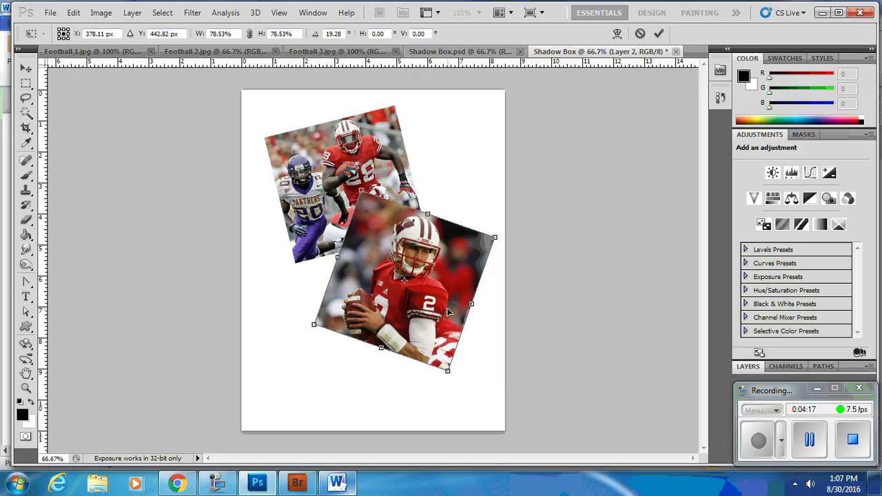
pyautogui.moveTo(449, 312); pyautogui.dragTo(448, 306)
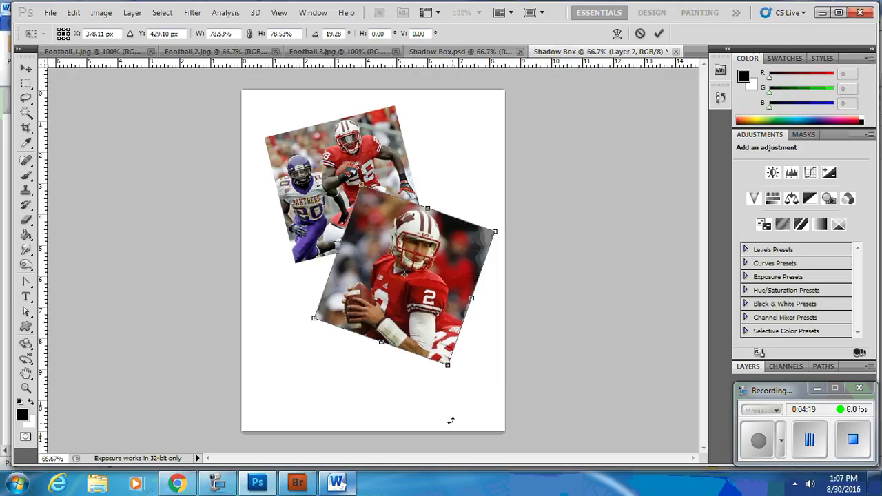
# Step: Scale the quarterback photo proportionally to about 67%, shift it slightly right, reduce its clockwise rotation to about 15°, and apply the transform
pyautogui.moveTo(450, 368); pyautogui.dragTo(435, 340)
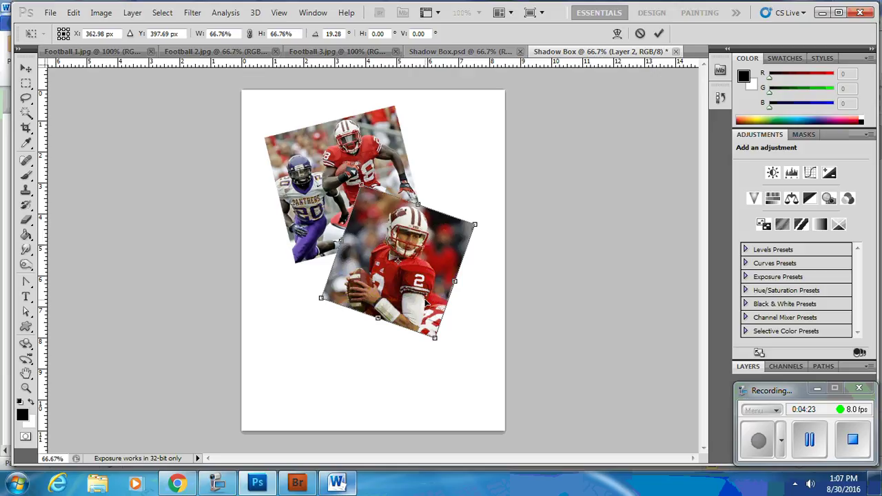
pyautogui.moveTo(427, 301); pyautogui.dragTo(436, 303)
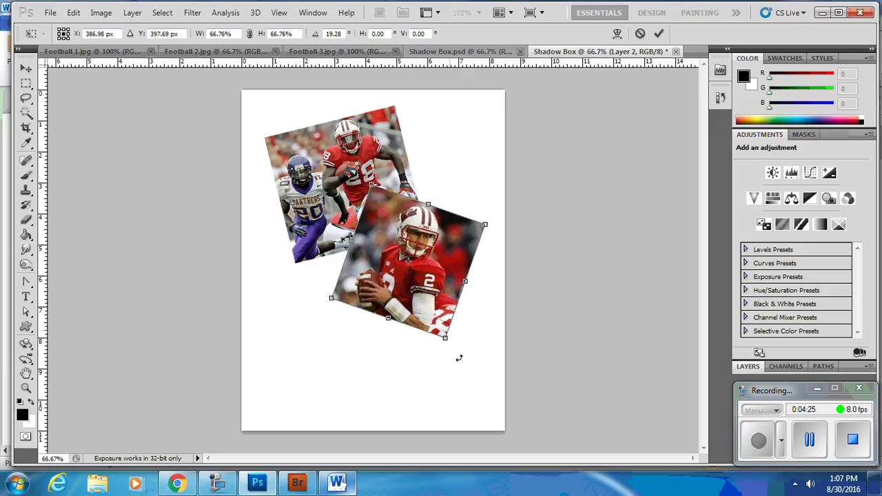
pyautogui.moveTo(468, 355); pyautogui.dragTo(476, 343)
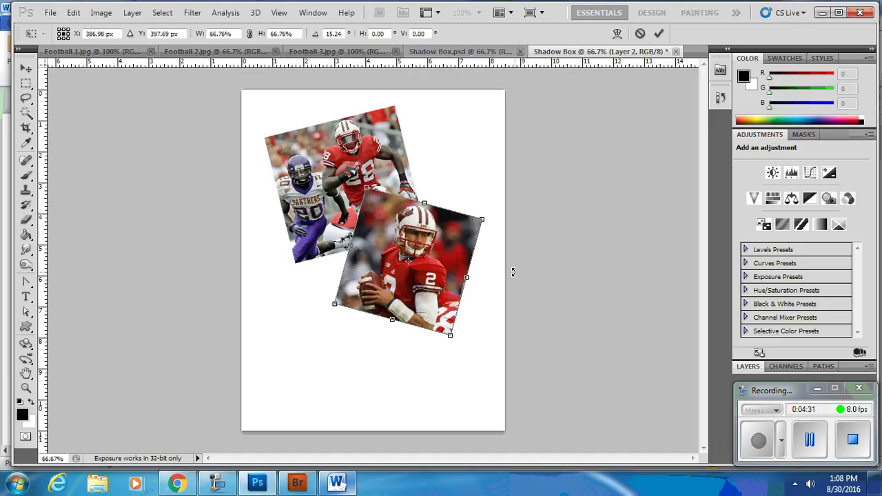
pyautogui.press('Return')
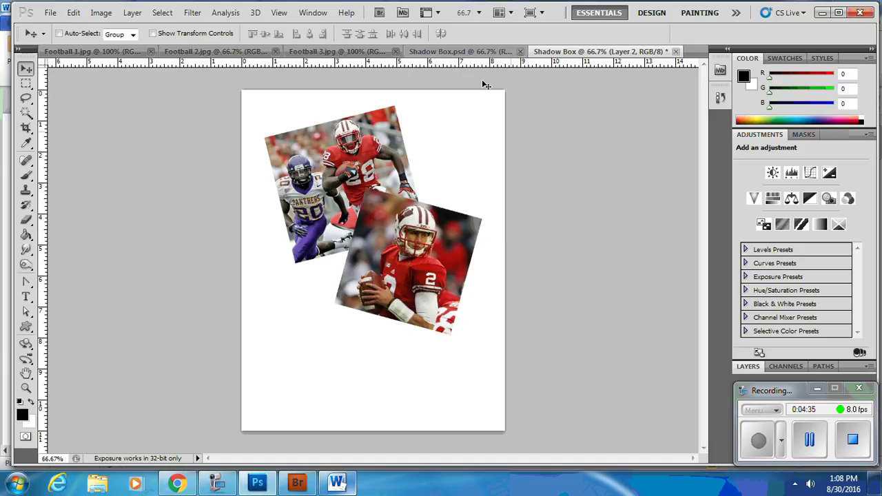
# Step: In Football 3.jpg, make a rectangular-marquee selection about 9 inches wide and 4.75 inches high around the tackling players
pyautogui.click(310, 53)
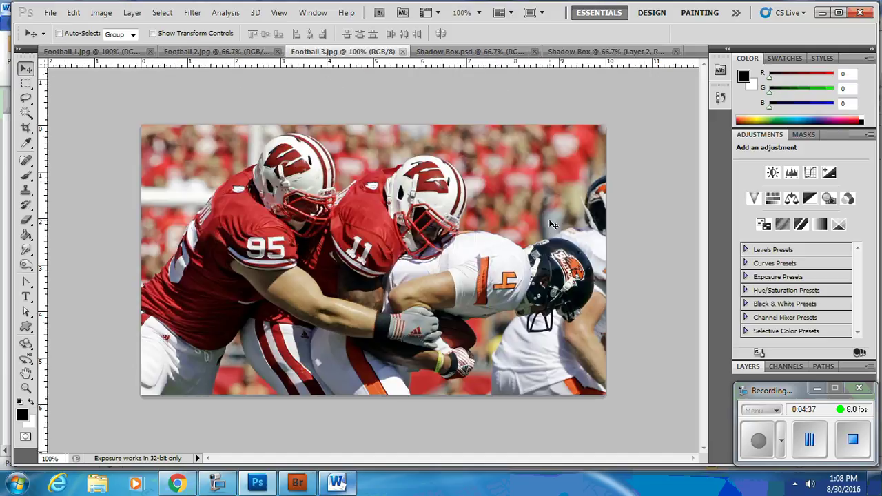
pyautogui.click(26, 83)
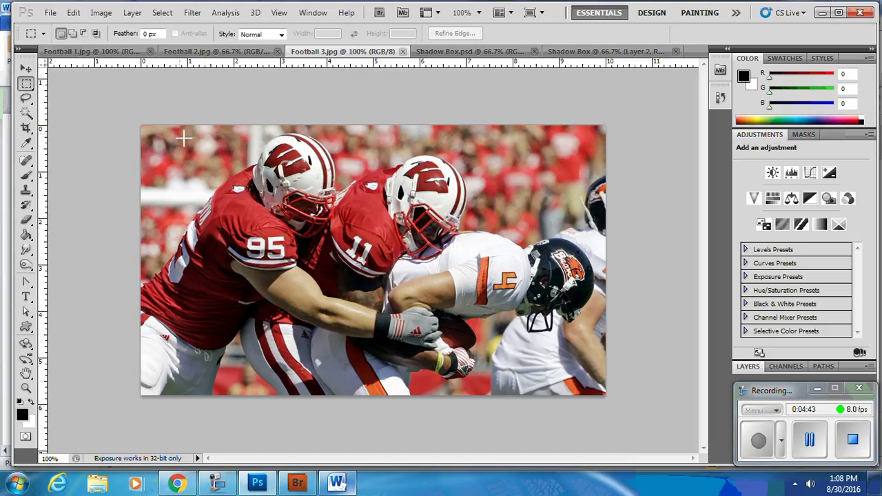
pyautogui.moveTo(306, 233); pyautogui.dragTo(597, 355)
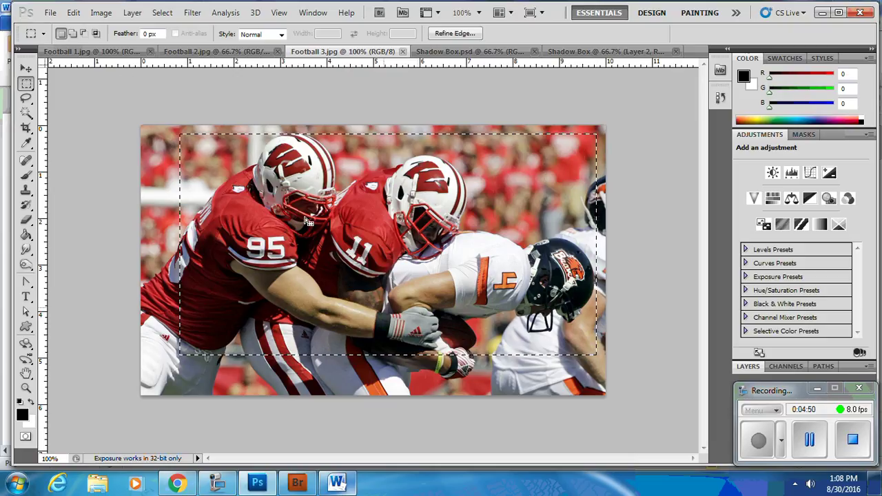
# Step: Copy the selected tackle area into the new Shadow Box document and place it across the lower part of the page
pyautogui.click(26, 69)
pyautogui.moveTo(485, 201); pyautogui.dragTo(444, 241)
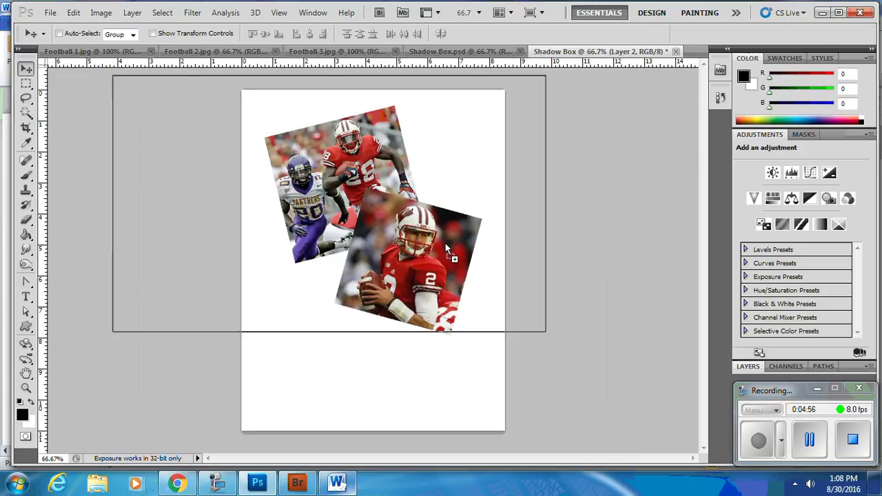
pyautogui.moveTo(377, 330); pyautogui.dragTo(491, 352)
pyautogui.moveTo(360, 354); pyautogui.dragTo(399, 357)
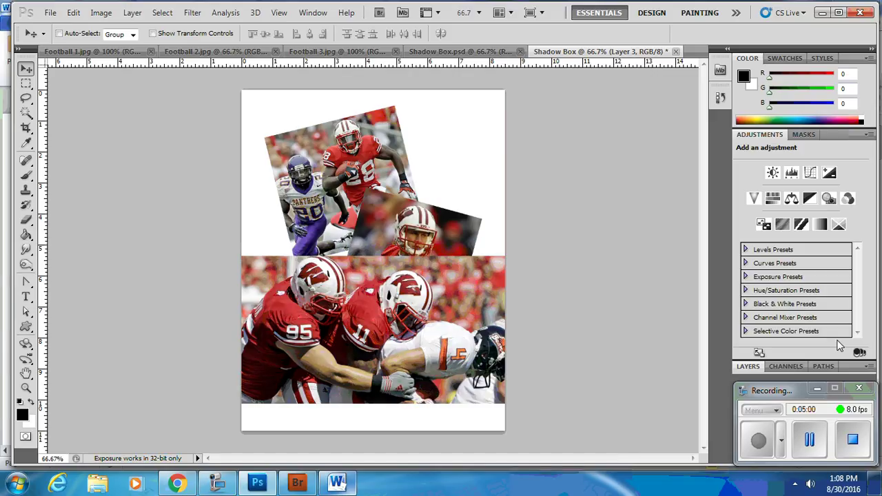
# Step: With Free Transform, scale the tackle photo proportionally to about 80% and move it down and right, within the page edges
pyautogui.hotkey('ctrl', 't')
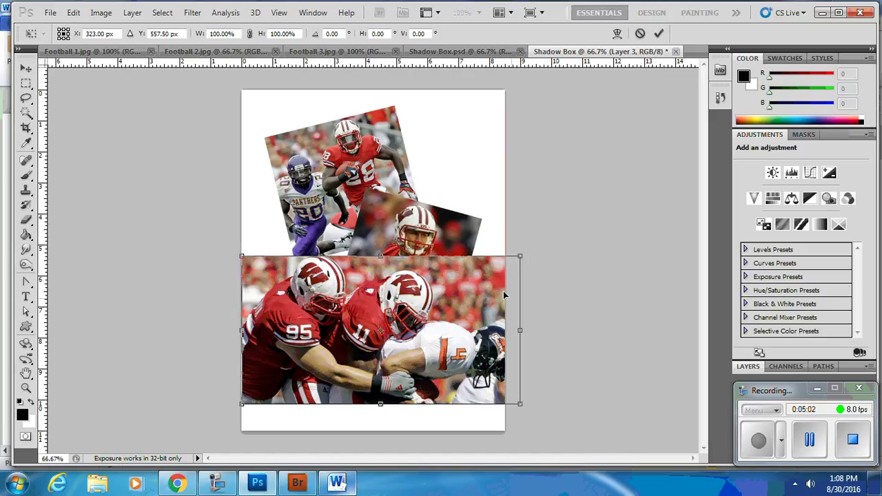
pyautogui.moveTo(521, 255); pyautogui.dragTo(468, 286)
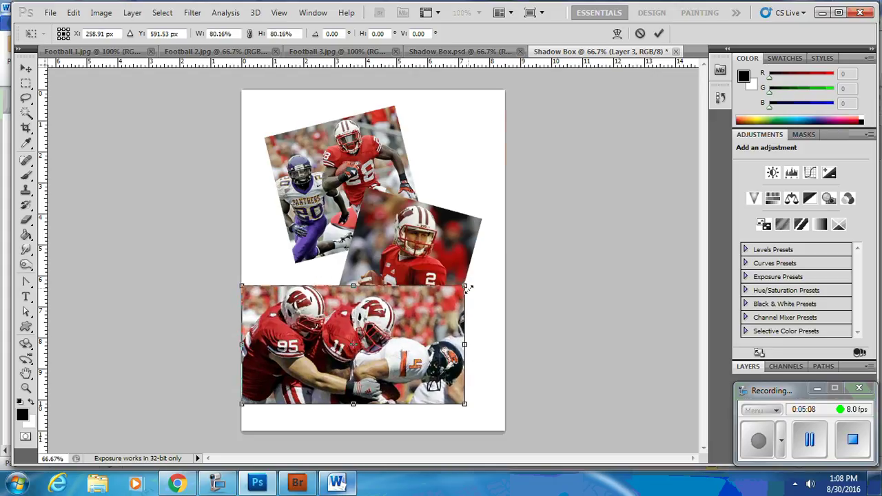
pyautogui.moveTo(444, 372); pyautogui.dragTo(456, 391)
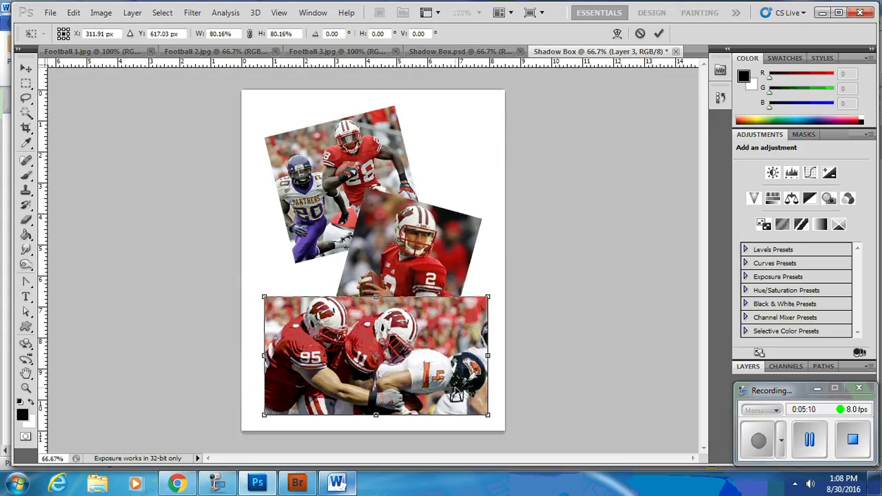
# Step: Rotate the tackle photo about 6.5° clockwise, shift it up and left, scale it proportionally to about 76%, and apply the transform
pyautogui.moveTo(496, 286); pyautogui.dragTo(504, 295)
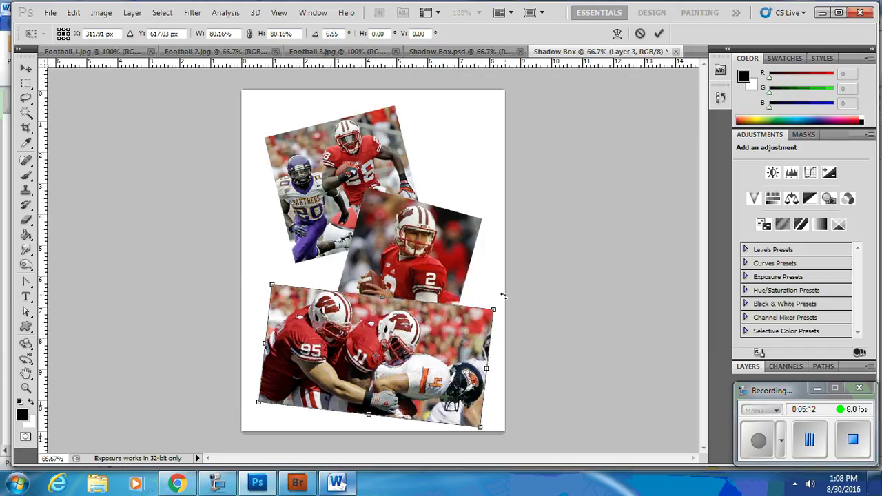
pyautogui.moveTo(447, 373); pyautogui.dragTo(438, 364)
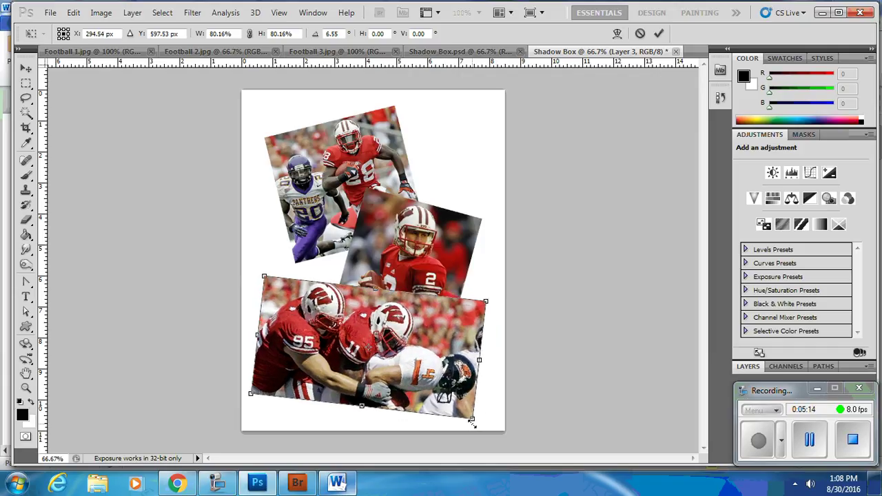
pyautogui.moveTo(471, 418); pyautogui.dragTo(440, 391)
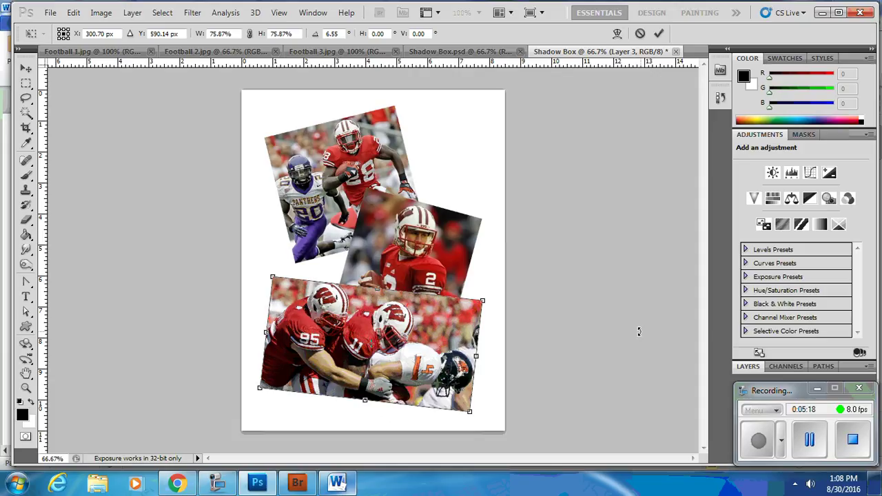
pyautogui.click(659, 35)
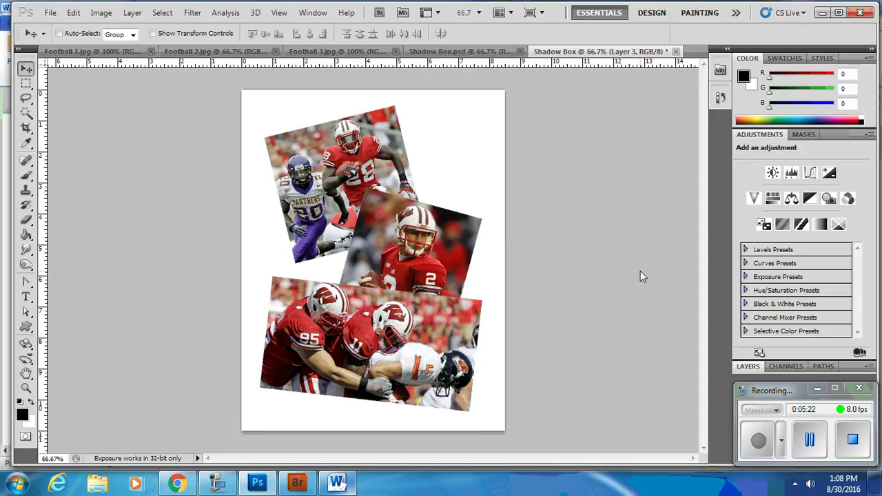